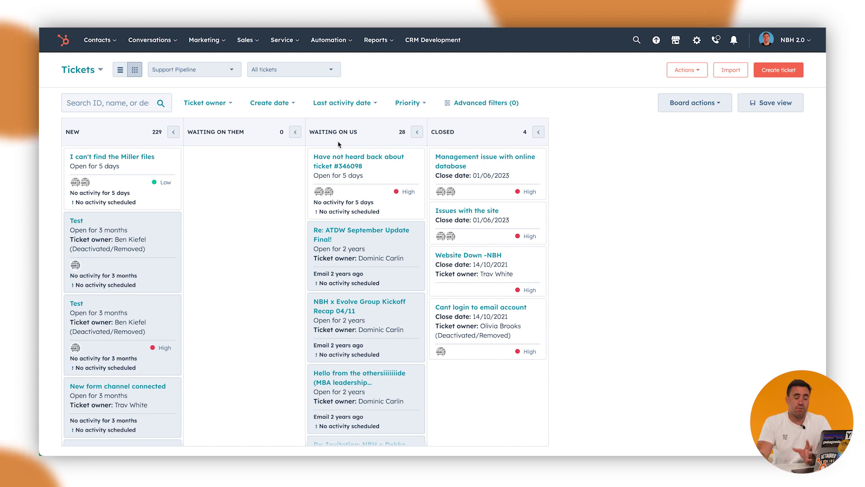
# Show the empty HSHT Test Support Pipeline ticket board, then go to the ticket settings.
pyautogui.click(282, 40)
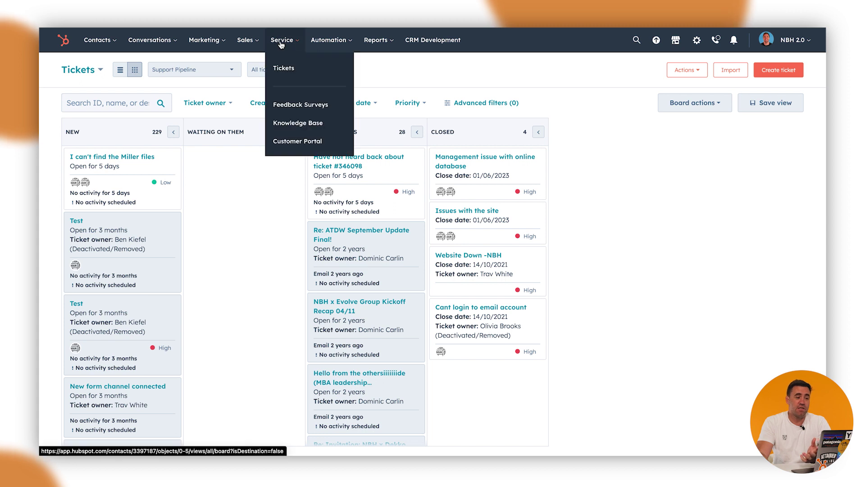
pyautogui.click(282, 68)
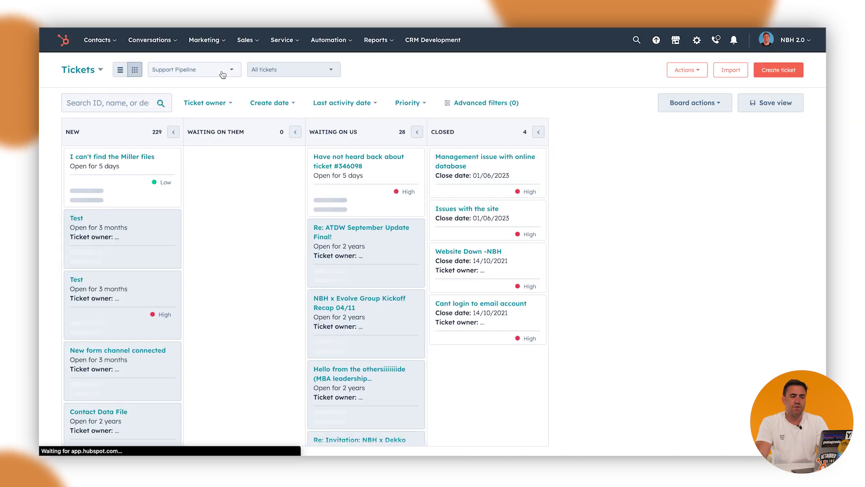
pyautogui.click(222, 75)
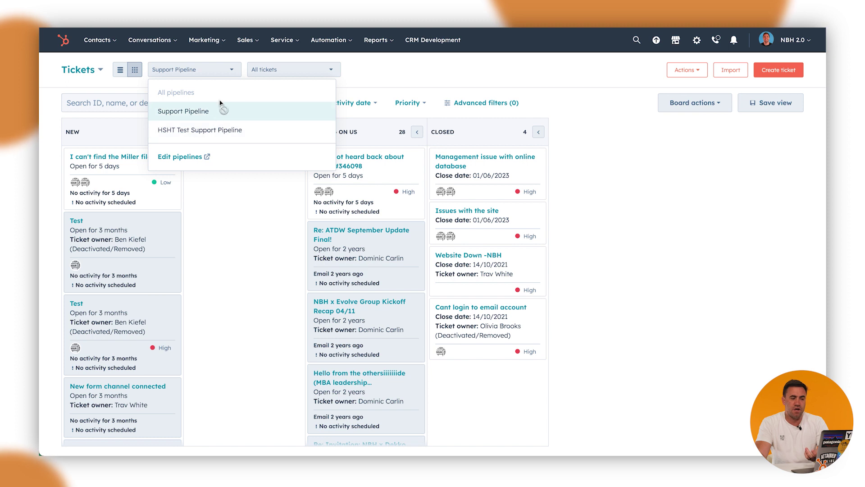
pyautogui.click(217, 129)
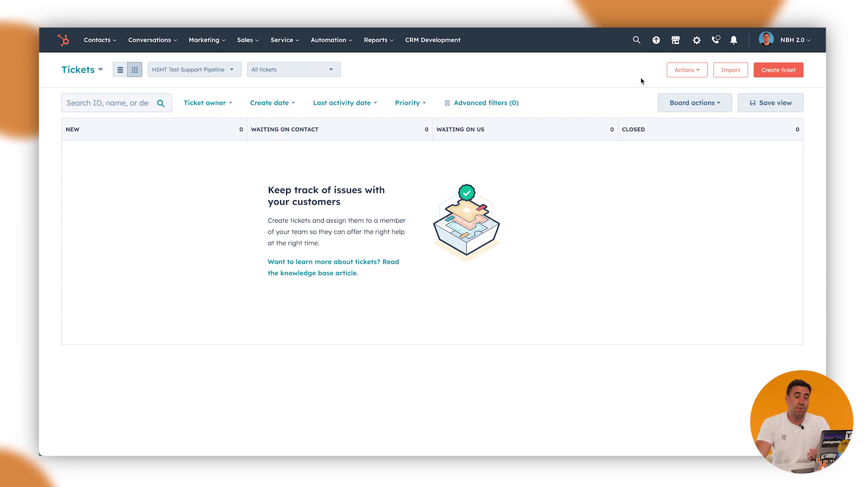
pyautogui.click(695, 42)
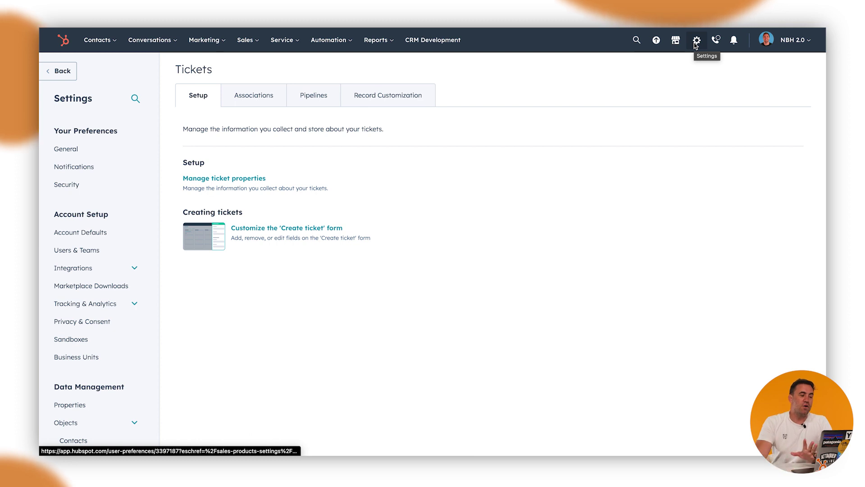
# View HSHT Test Support Pipeline's statuses in ticket Pipelines settings and expand the pipeline selector.
pyautogui.click(314, 96)
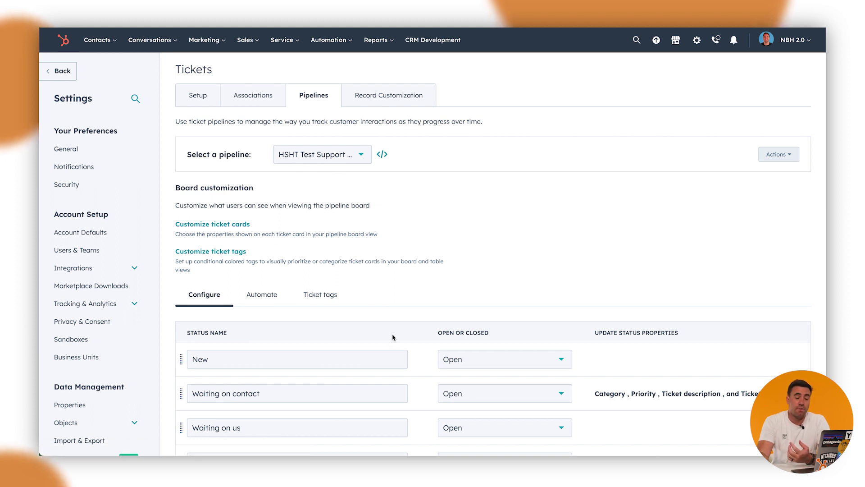
pyautogui.scroll(-3, 392, 337)
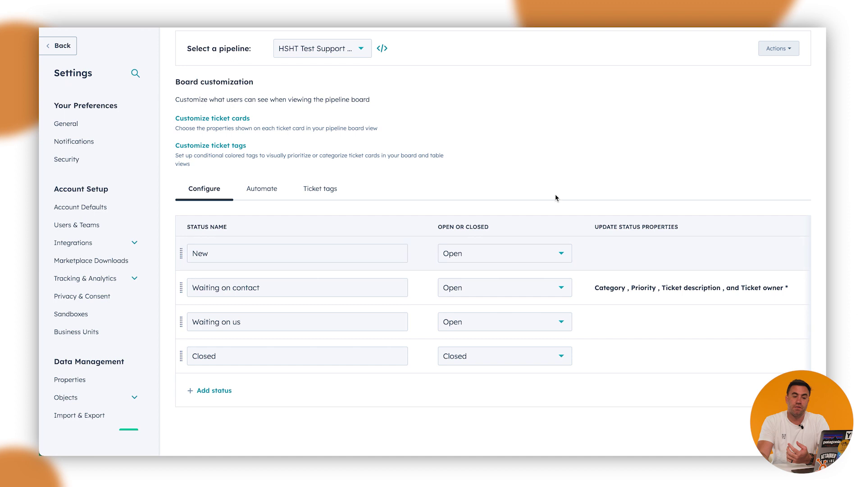
pyautogui.scroll(2, 554, 196)
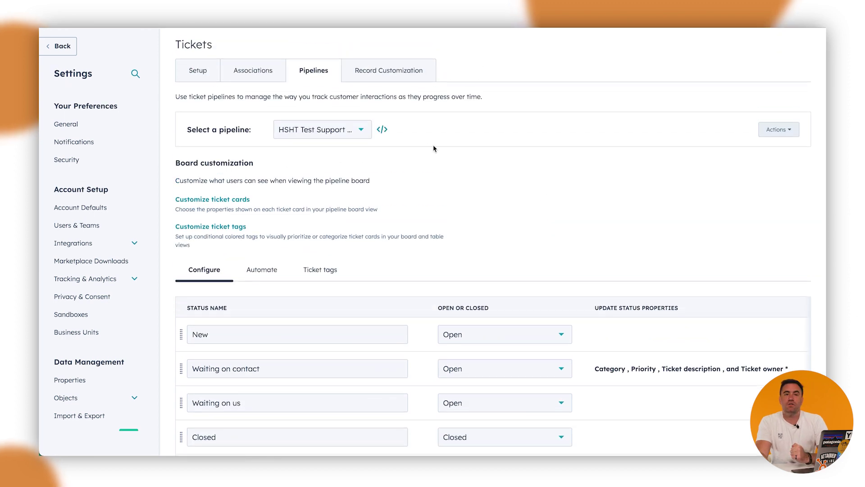
pyautogui.click(330, 136)
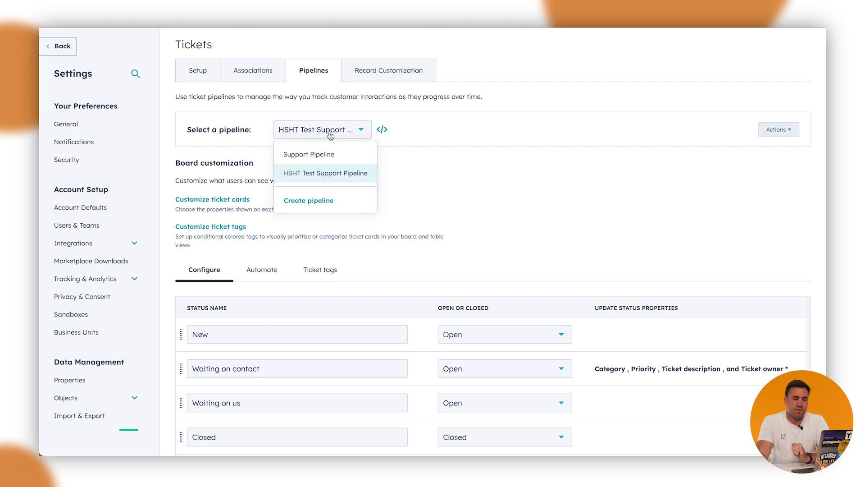
# Create a new ticket pipeline named 'HSHT Ticket Pipeline Example'.
pyautogui.click(316, 202)
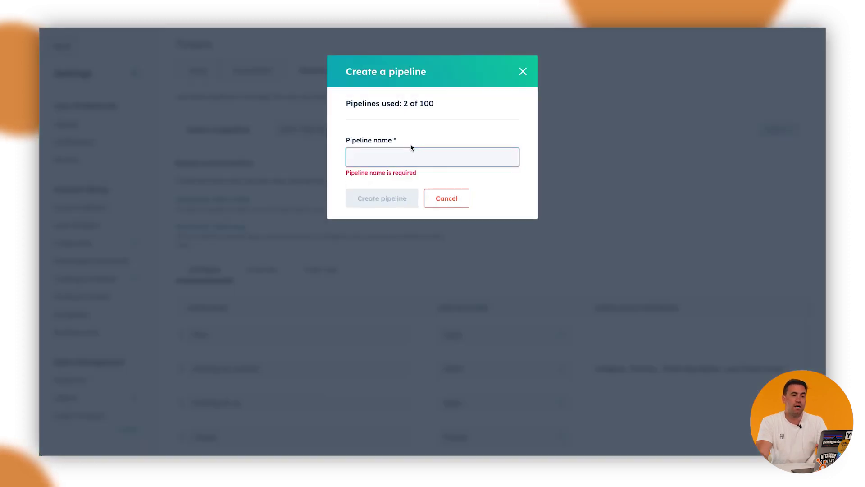
pyautogui.click(395, 159)
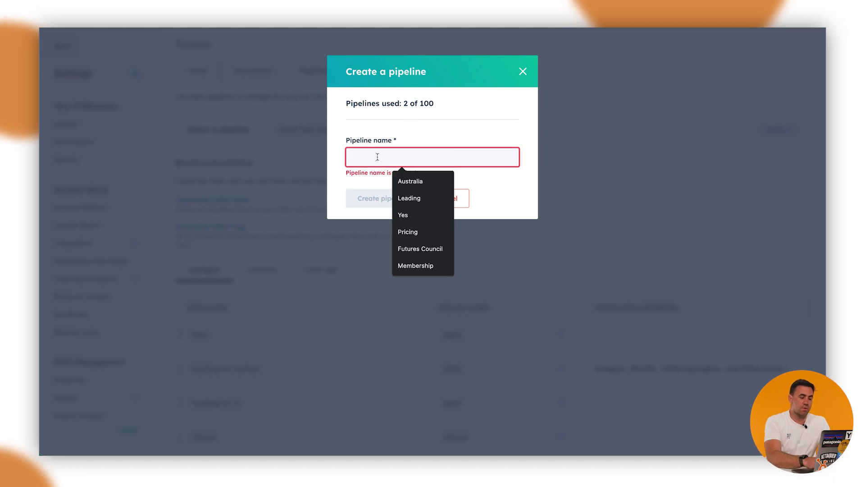
pyautogui.write('HSHT Ticket Pipeline')
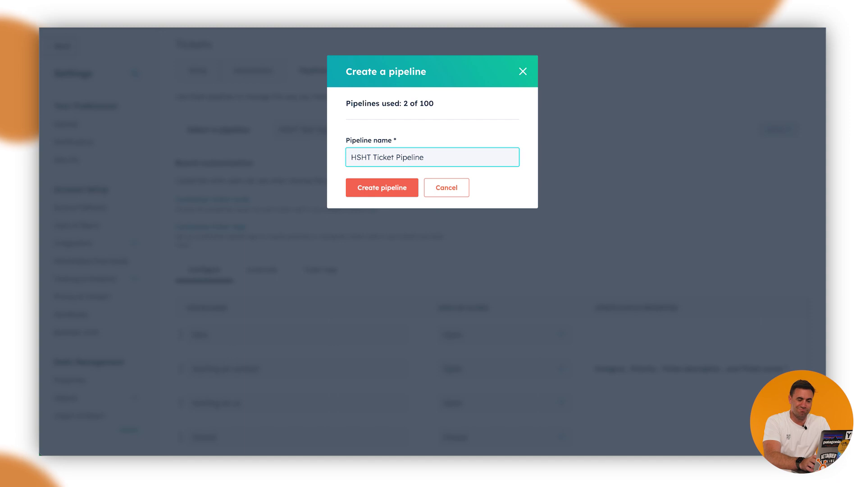
pyautogui.write(' Example')
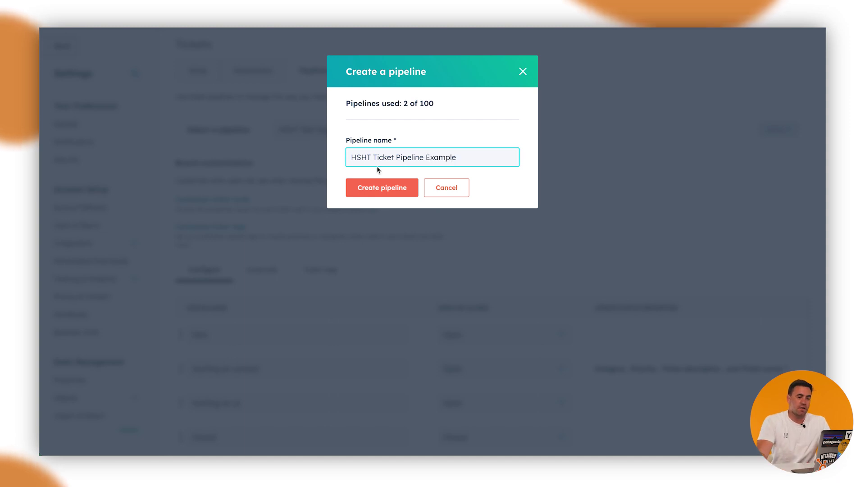
pyautogui.click(404, 189)
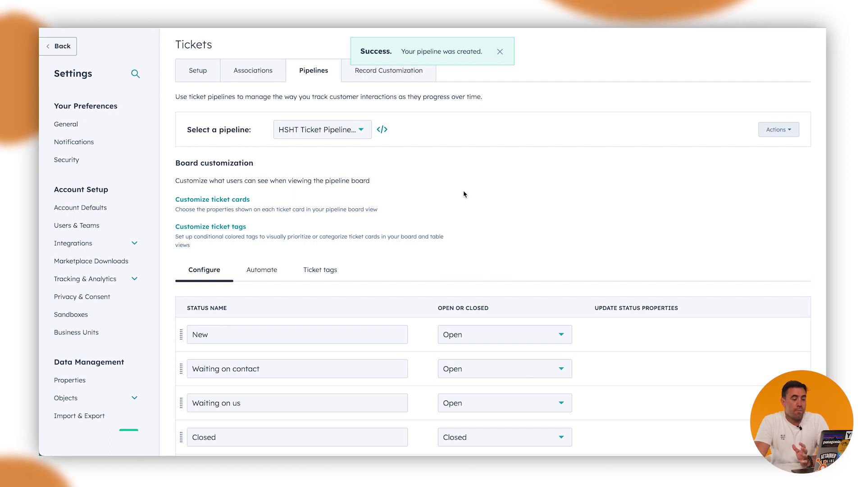
# Display the empty HSHT Ticket Pipeline Example board on the Tickets page.
pyautogui.scroll(-2, 463, 190)
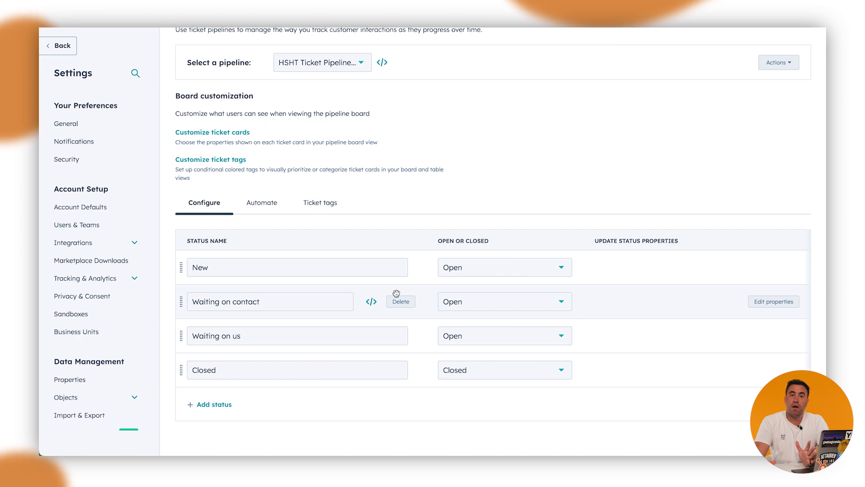
pyautogui.scroll(2, 401, 266)
pyautogui.click(274, 38)
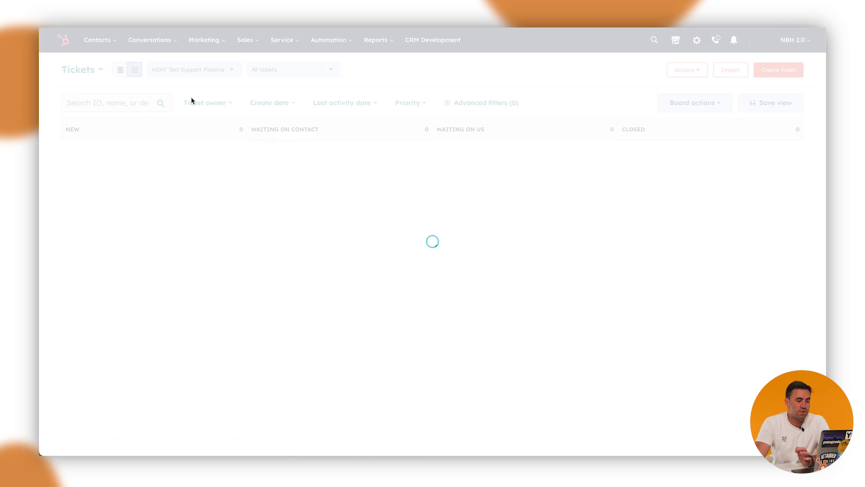
pyautogui.click(211, 71)
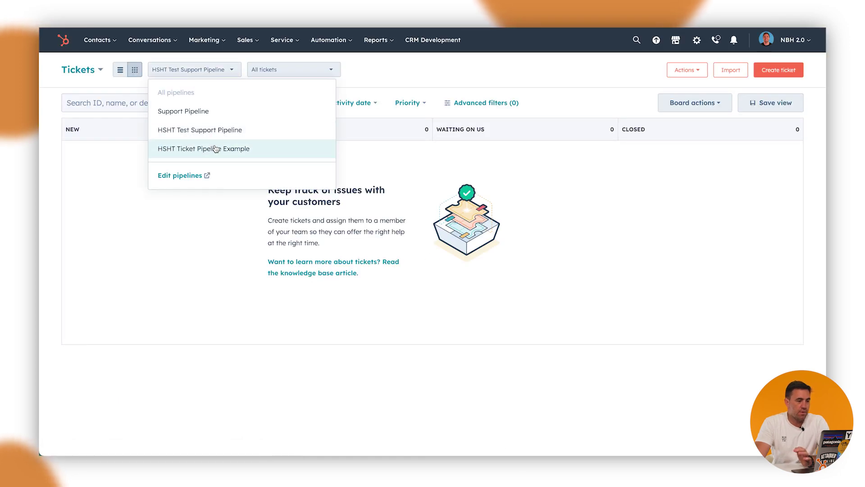
pyautogui.click(232, 150)
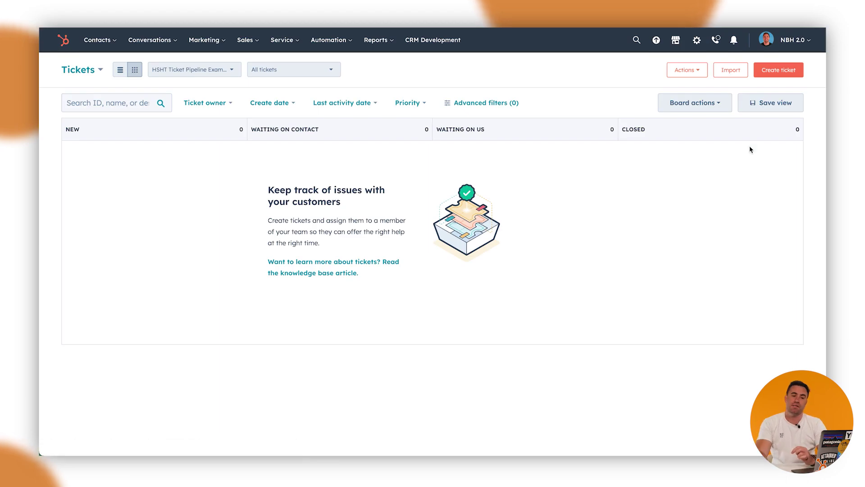
# Select the Waiting on contact status to see its Category, Priority and Ticket description properties.
pyautogui.click(698, 41)
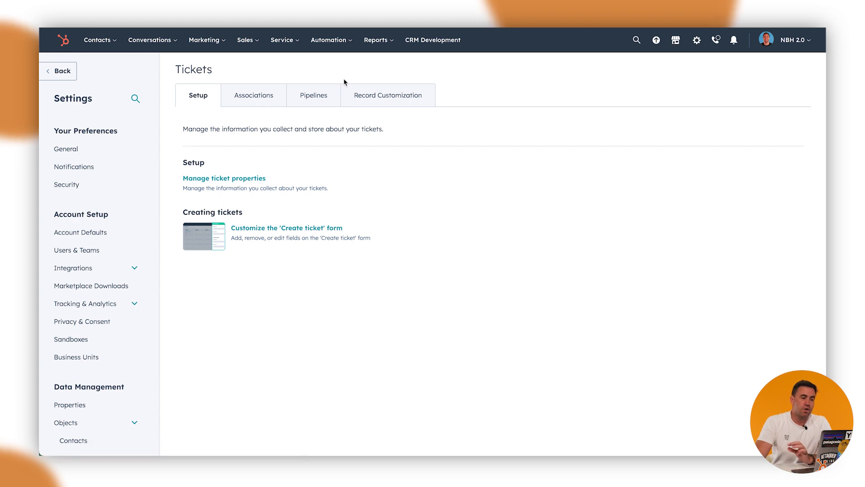
pyautogui.click(315, 96)
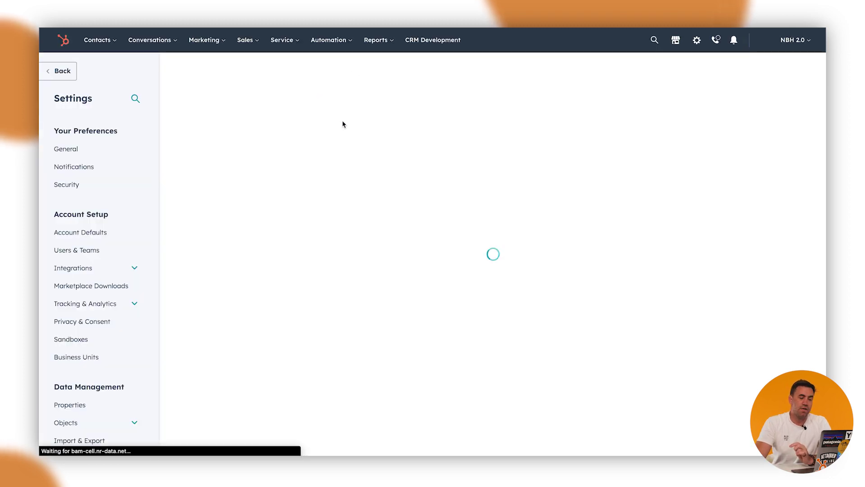
pyautogui.scroll(-1, 402, 333)
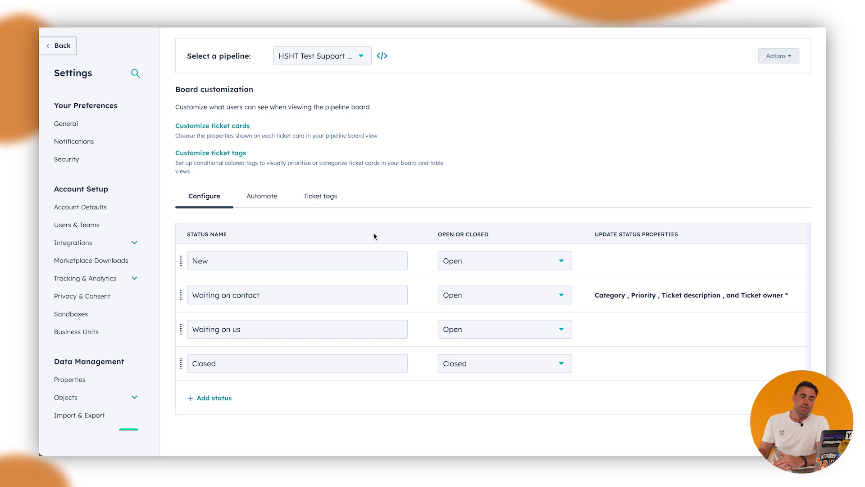
pyautogui.click(253, 293)
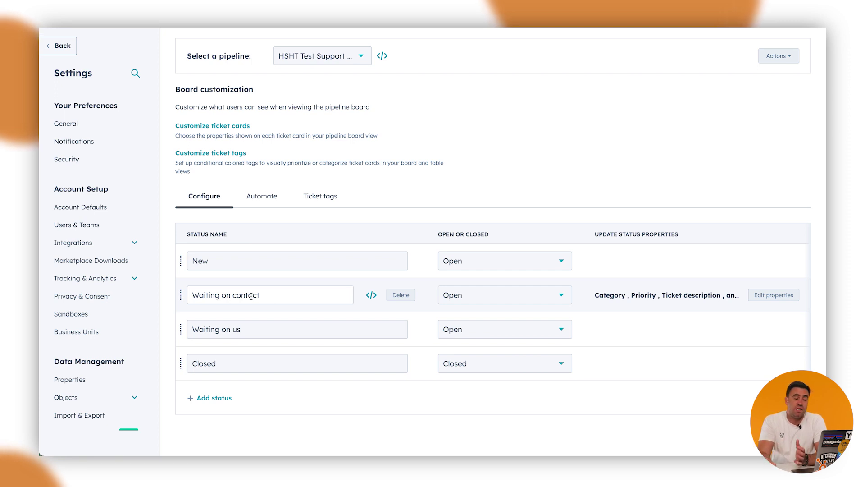
# Add a 'Test' status to the pipeline and move it just above Closed.
pyautogui.click(211, 397)
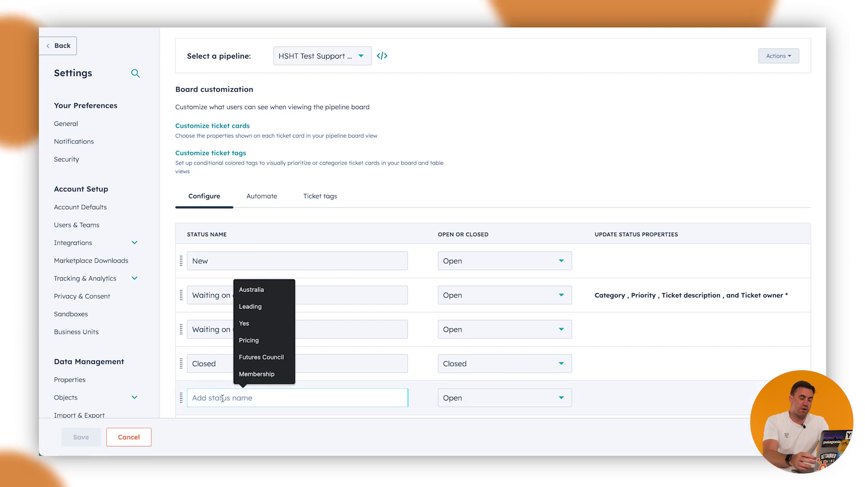
pyautogui.write('Test')
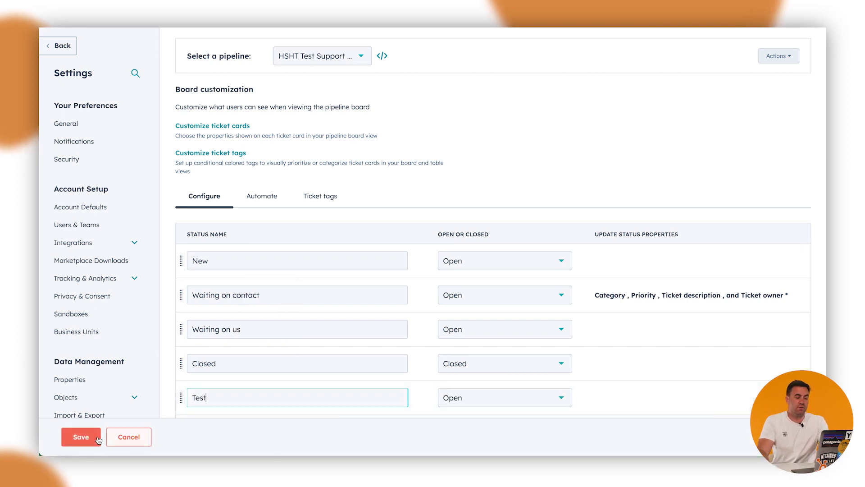
pyautogui.click(81, 437)
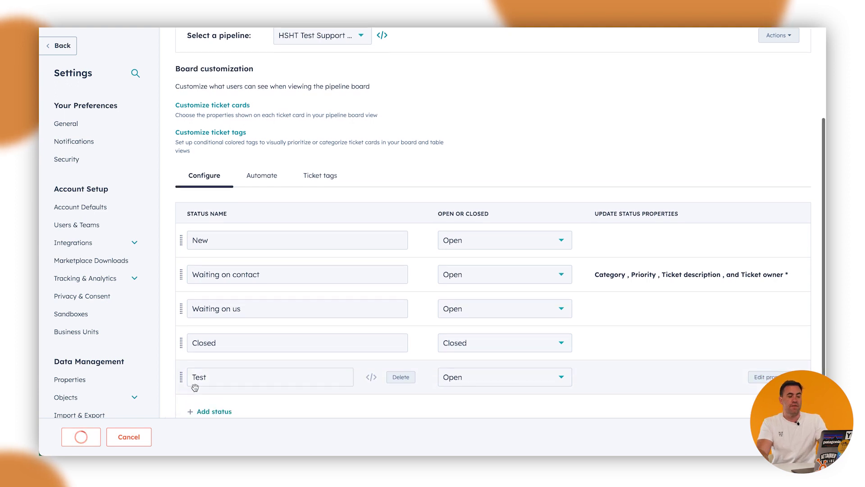
pyautogui.moveTo(181, 378); pyautogui.dragTo(191, 342)
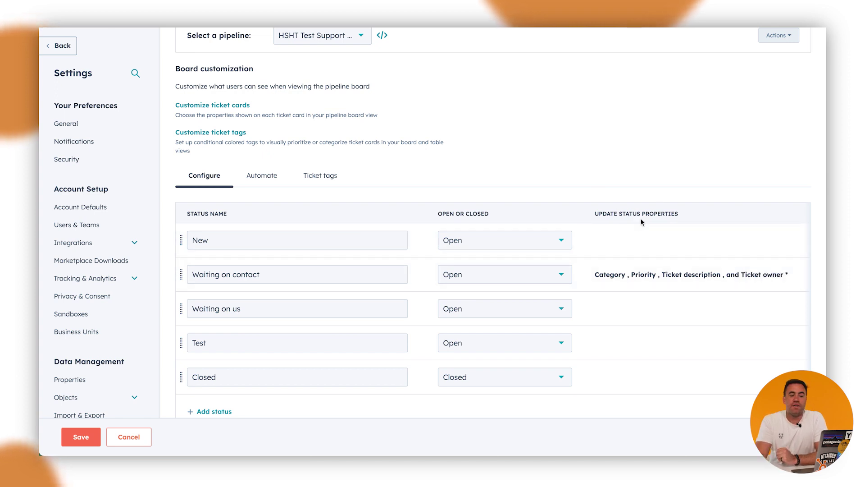
pyautogui.moveTo(615, 217)
pyautogui.moveTo(773, 240)
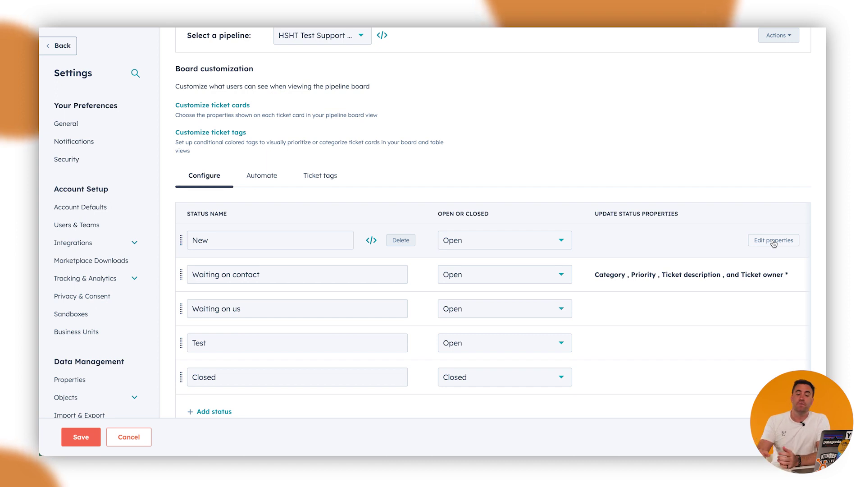
# Add Resolution, Category and Priority as stage properties, with Resolution and Category required.
pyautogui.click(773, 240)
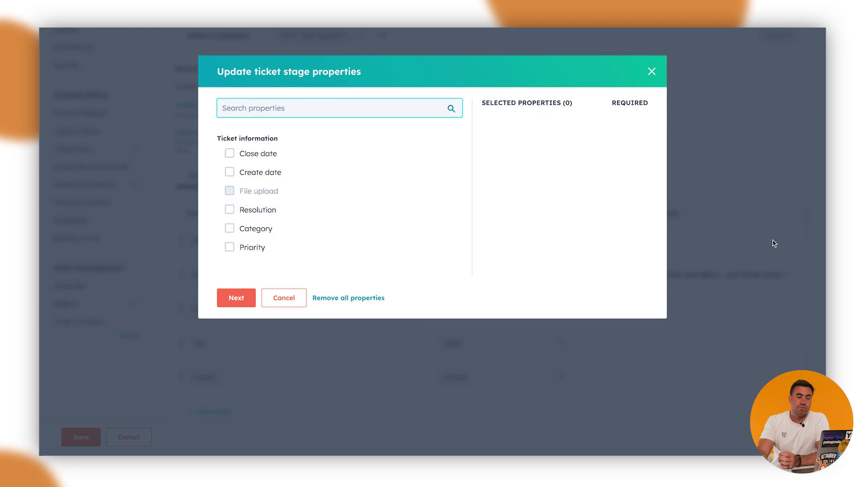
pyautogui.scroll(-3, 298, 195)
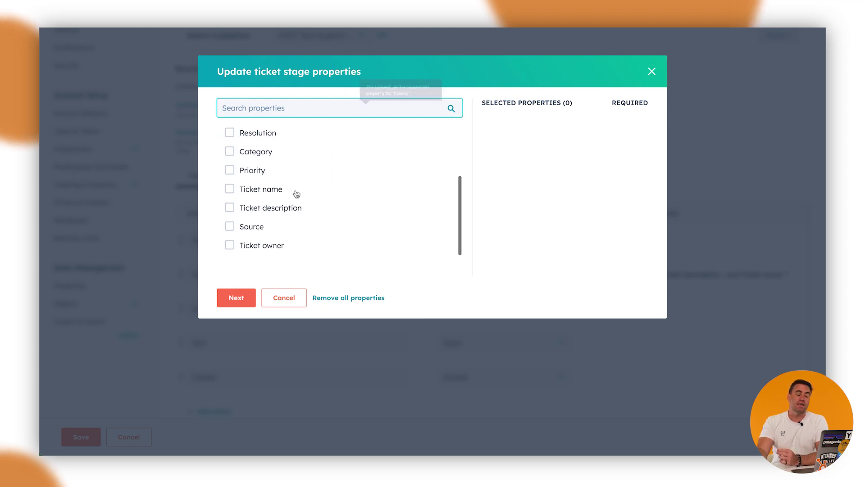
pyautogui.scroll(3, 295, 194)
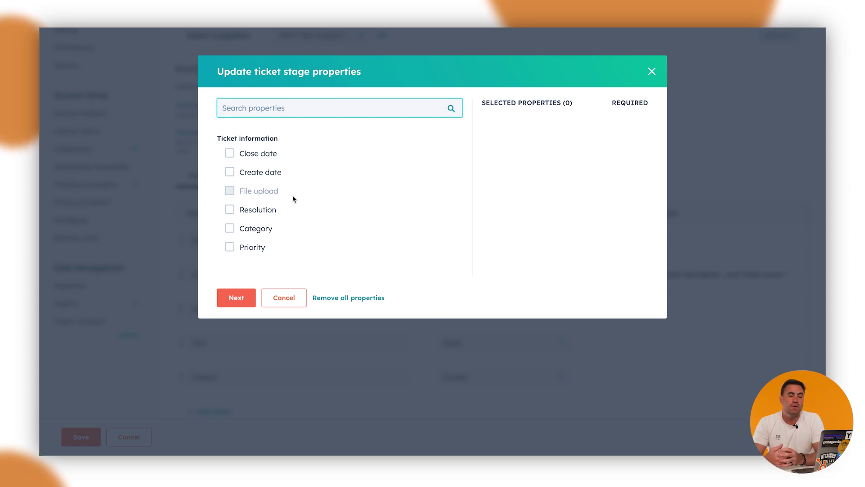
pyautogui.click(230, 210)
pyautogui.click(230, 229)
pyautogui.click(230, 247)
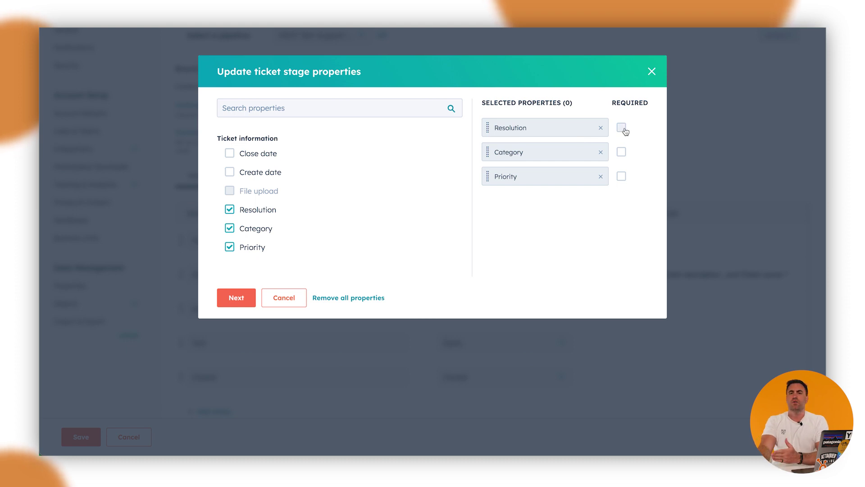
pyautogui.click(622, 153)
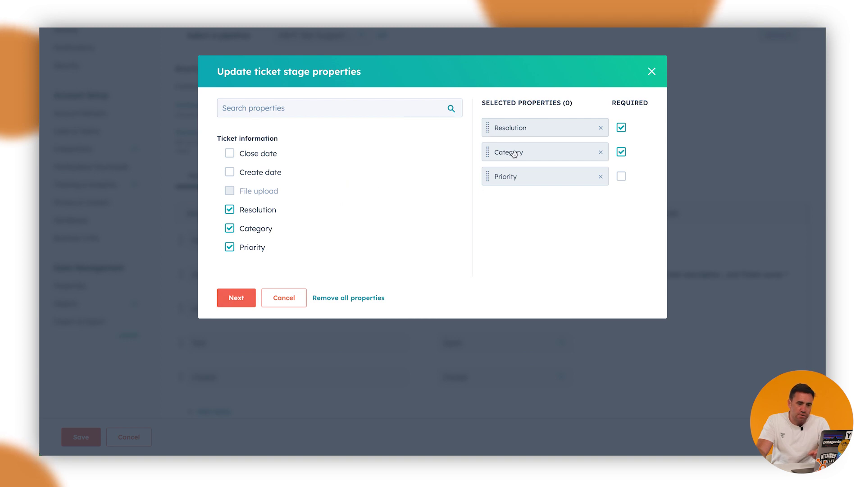
# Mark Priority required as well and save, so New requires Resolution, Category and Priority.
pyautogui.click(622, 177)
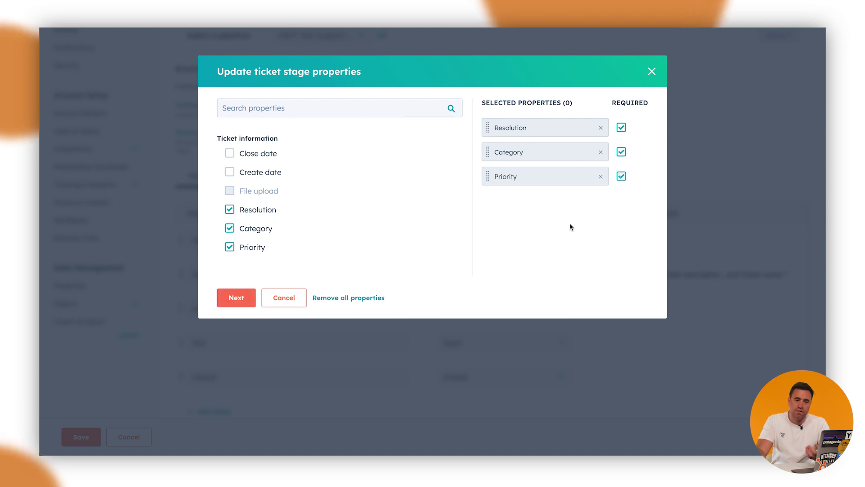
pyautogui.click(235, 299)
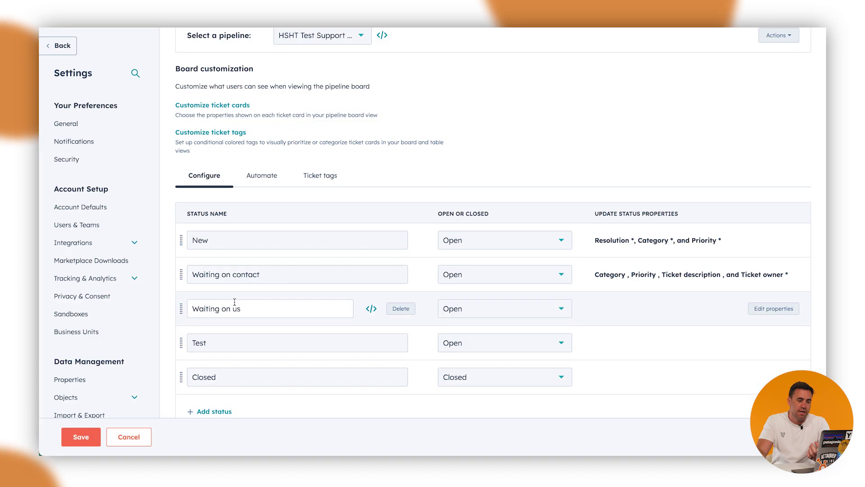
pyautogui.click(90, 437)
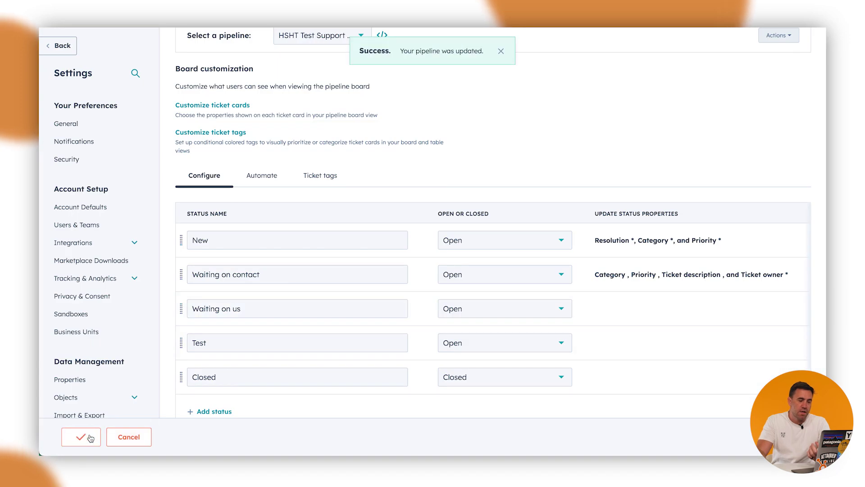
pyautogui.scroll(2, 452, 185)
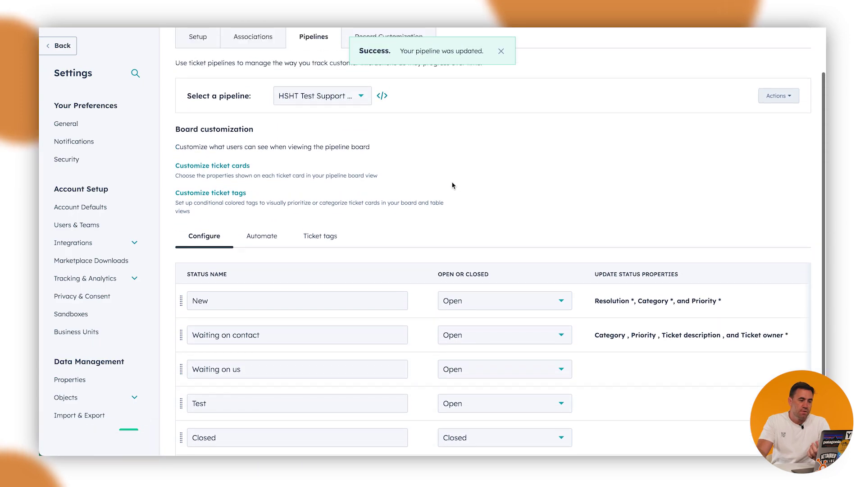
pyautogui.click(262, 240)
pyautogui.scroll(-3, 395, 244)
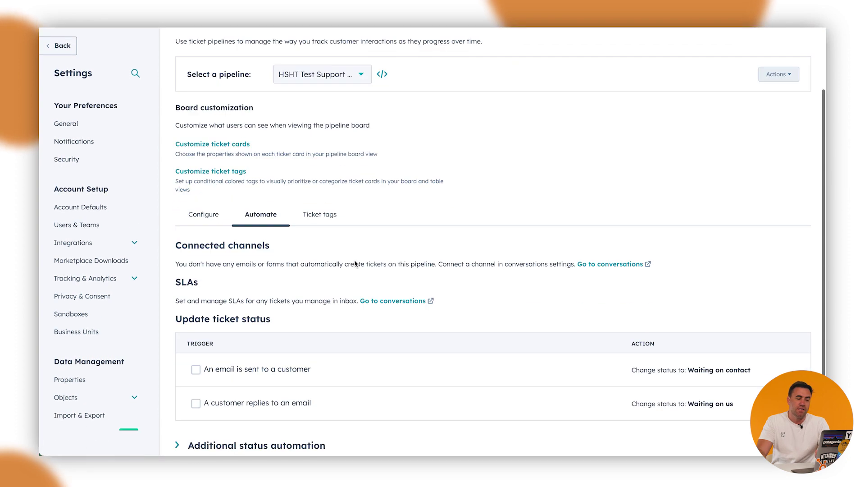
pyautogui.moveTo(220, 308)
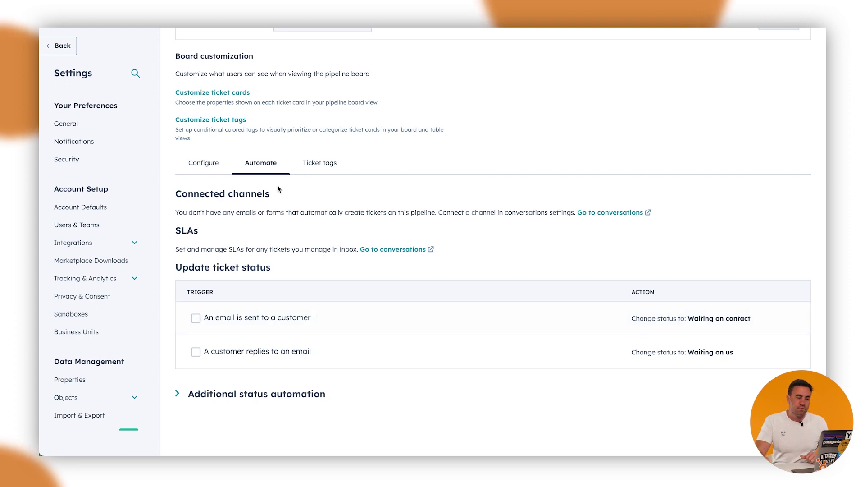
# Create a ticket named 'HSHT Test' in HSHT Ticket Pipeline Example from the Tickets board.
pyautogui.scroll(3, 275, 185)
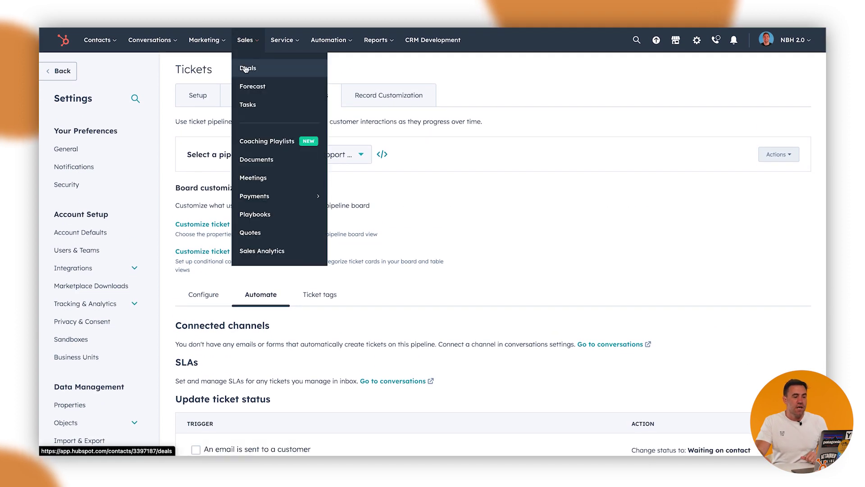
pyautogui.moveTo(283, 45)
pyautogui.click(285, 69)
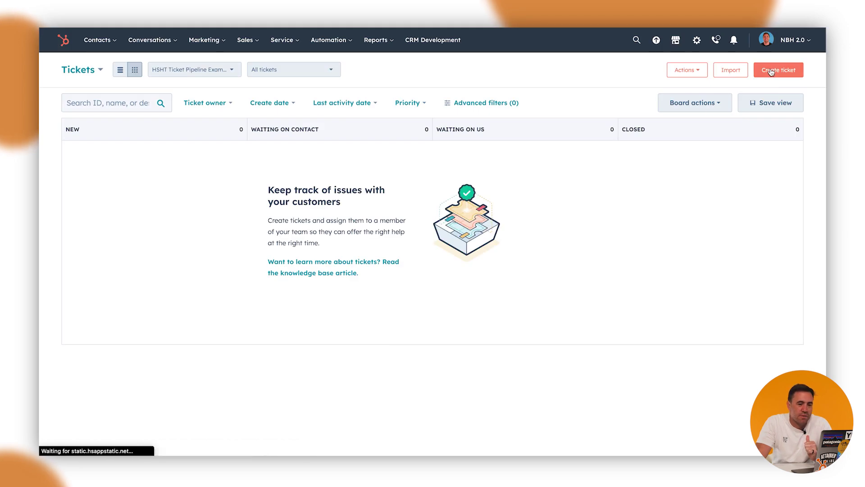
pyautogui.click(771, 71)
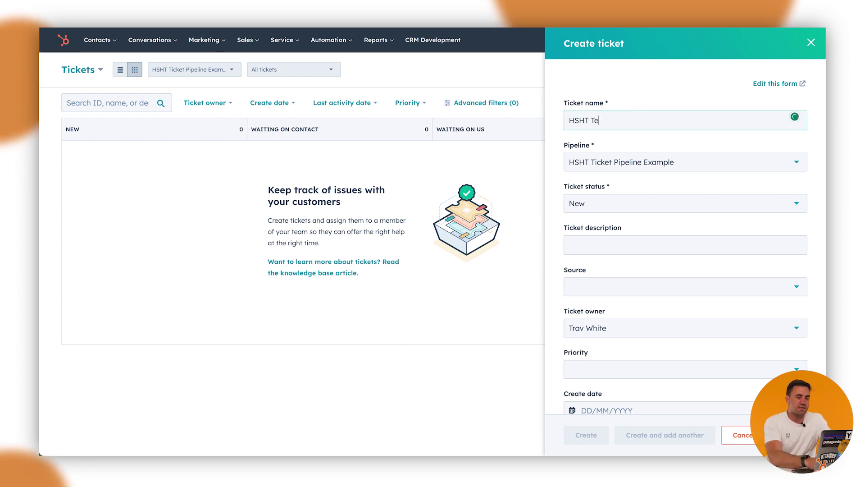
pyautogui.scroll(-5, 633, 248)
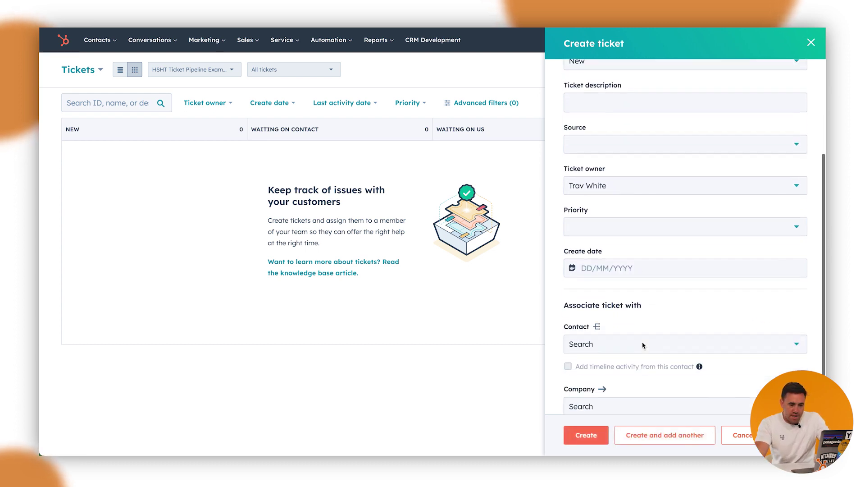
pyautogui.click(597, 435)
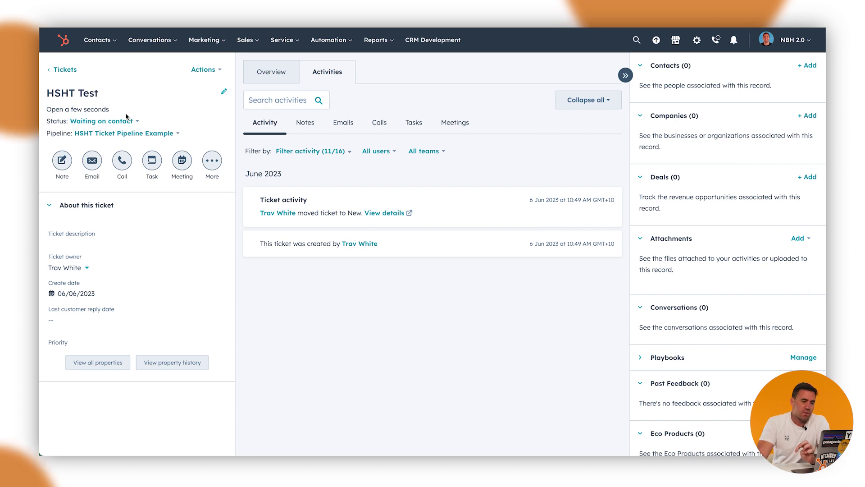
# Move HSHT Test to HSHT Test Support Pipeline at stage New.
pyautogui.click(123, 133)
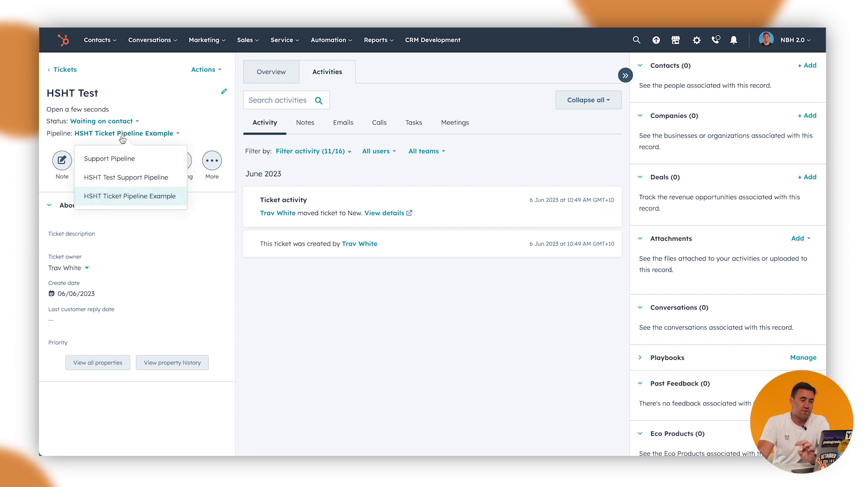
pyautogui.click(130, 179)
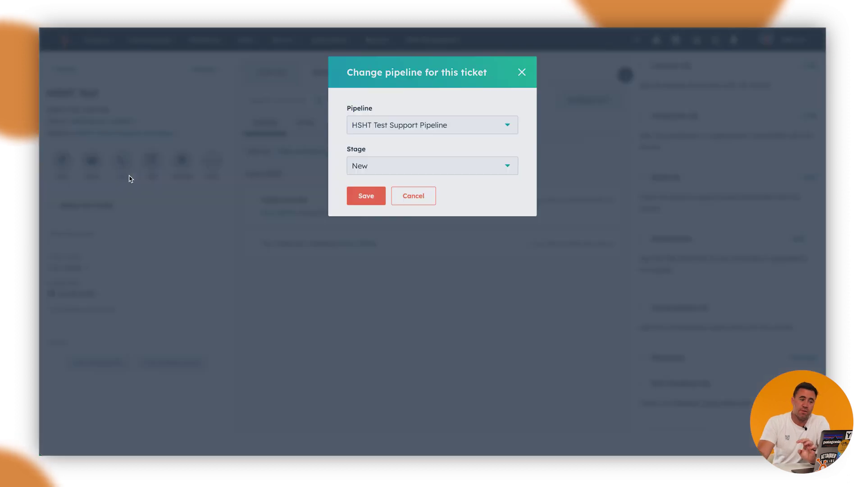
pyautogui.click(375, 197)
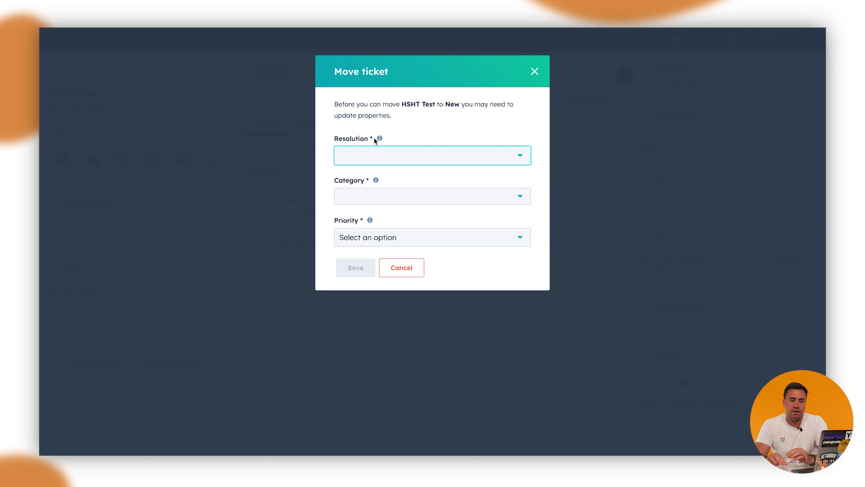
# Set Resolution 'Feature request tracked', Category 'Product issue' and 'Feature request', Priority Medium, and save.
pyautogui.click(360, 268)
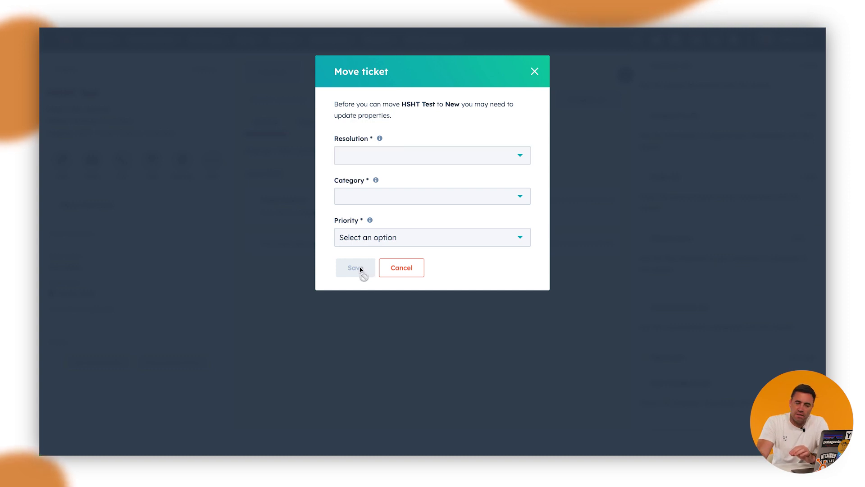
pyautogui.click(381, 156)
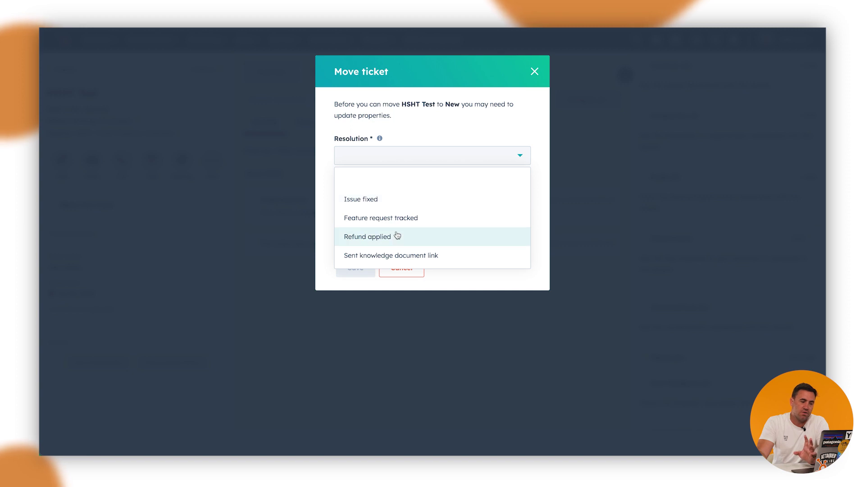
pyautogui.click(390, 220)
pyautogui.click(378, 198)
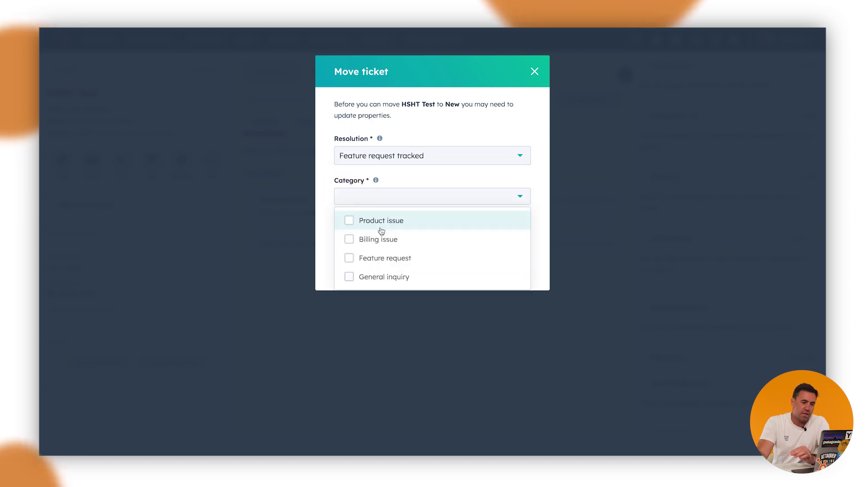
pyautogui.click(389, 223)
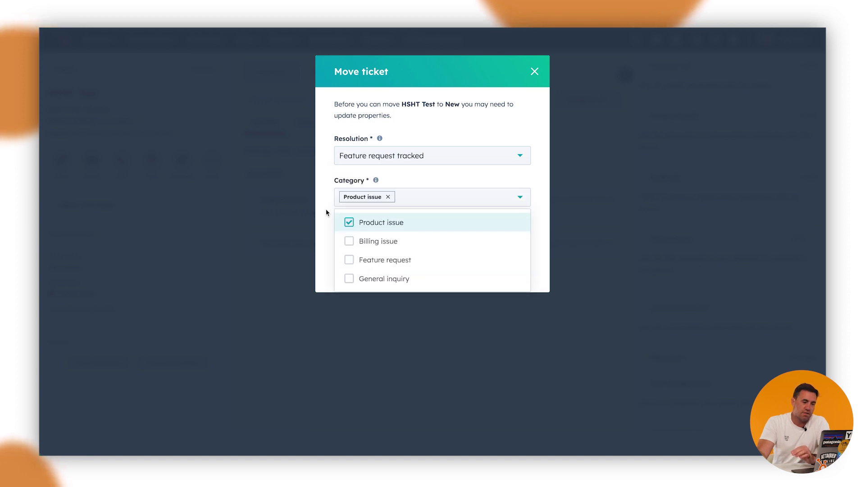
pyautogui.click(422, 205)
pyautogui.click(349, 260)
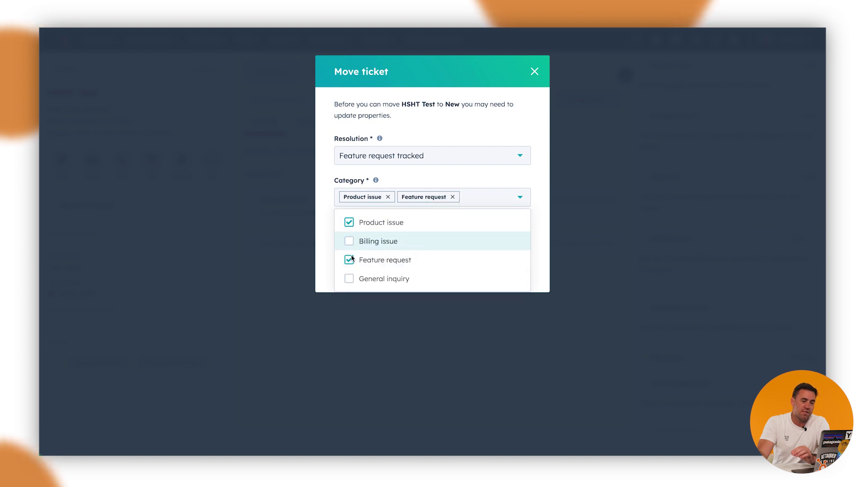
pyautogui.click(319, 236)
pyautogui.click(384, 241)
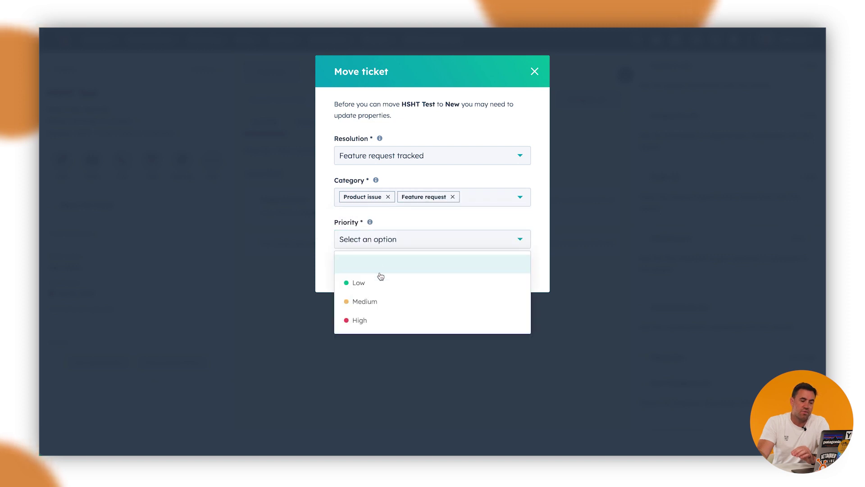
pyautogui.click(373, 301)
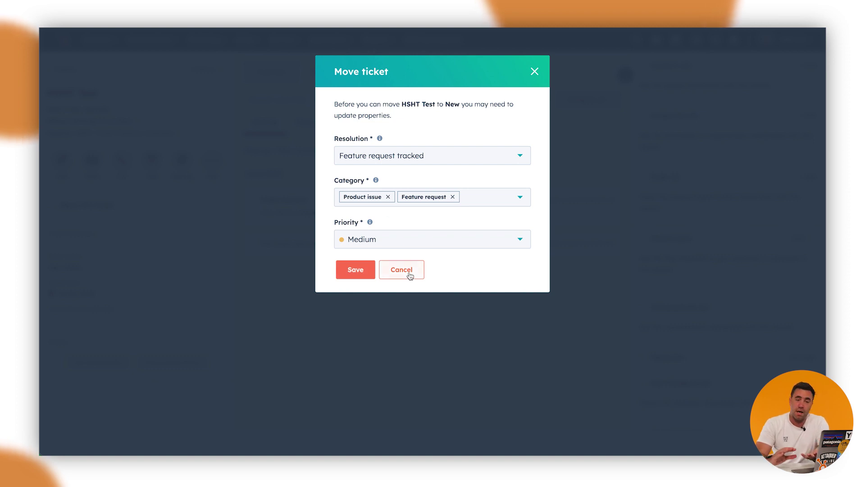
pyautogui.click(367, 272)
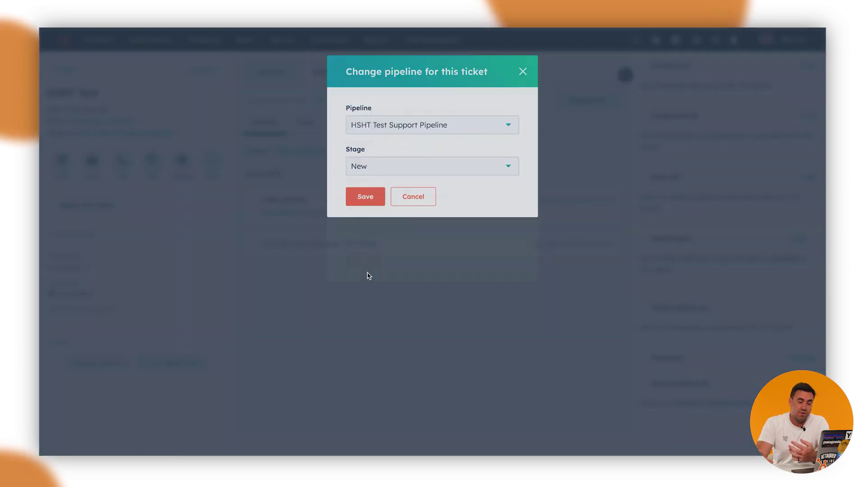